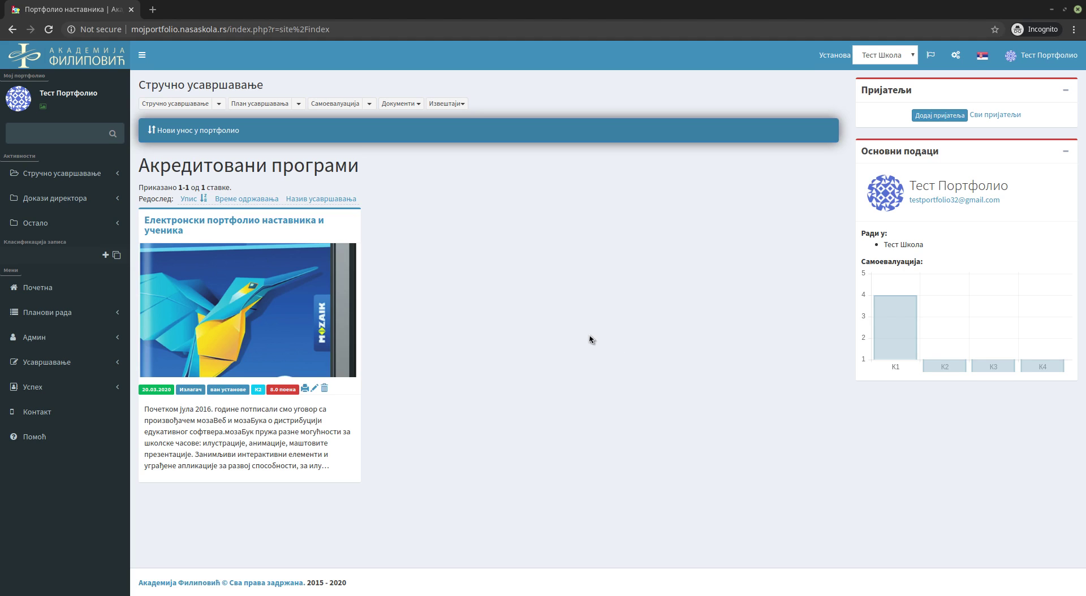
# Open the list of the school's teachers (Наставници) in the administration section and look it over
pyautogui.click(87, 338)
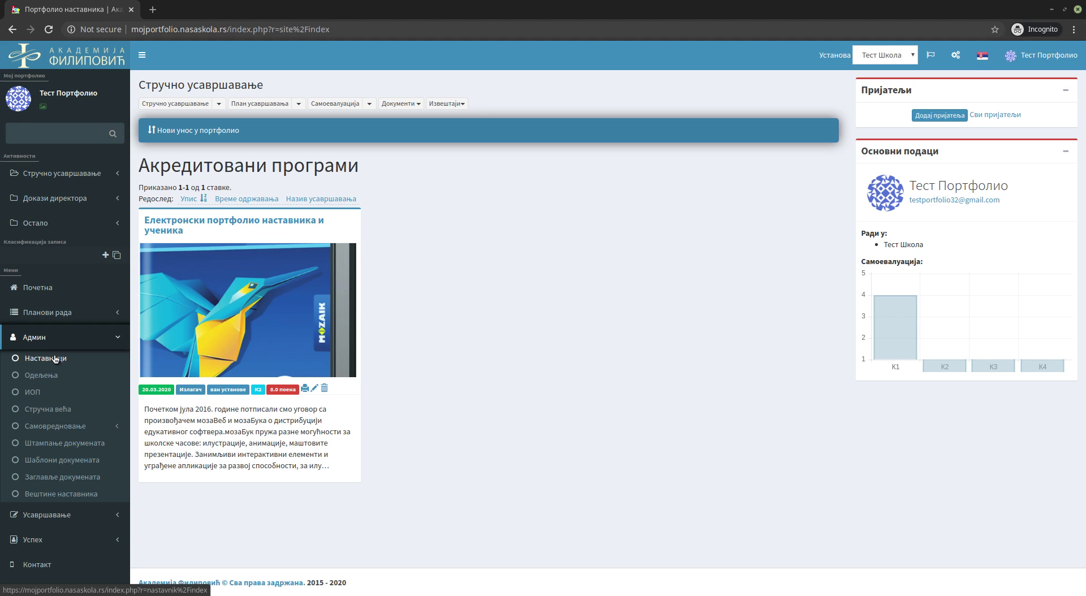
pyautogui.click(55, 358)
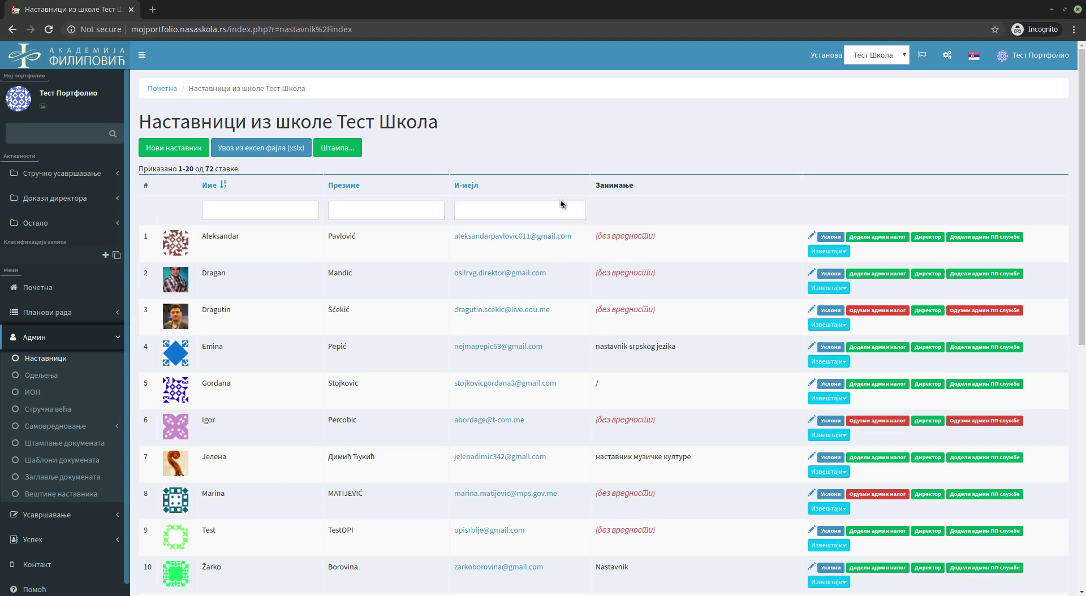
pyautogui.scroll(-4, 563, 211)
pyautogui.scroll(4, 572, 235)
pyautogui.tripleClick(537, 125)
pyautogui.click(538, 128)
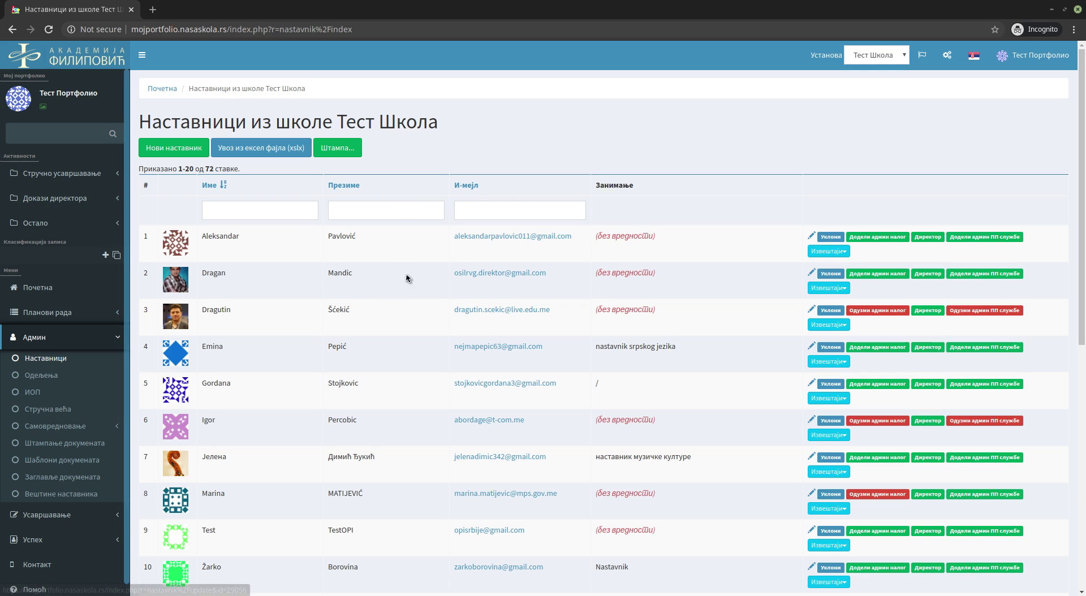
# Generate the complete portfolio report (Комплетан портфолио) for the teacher in row 11, with all sections and school years included
pyautogui.click(846, 252)
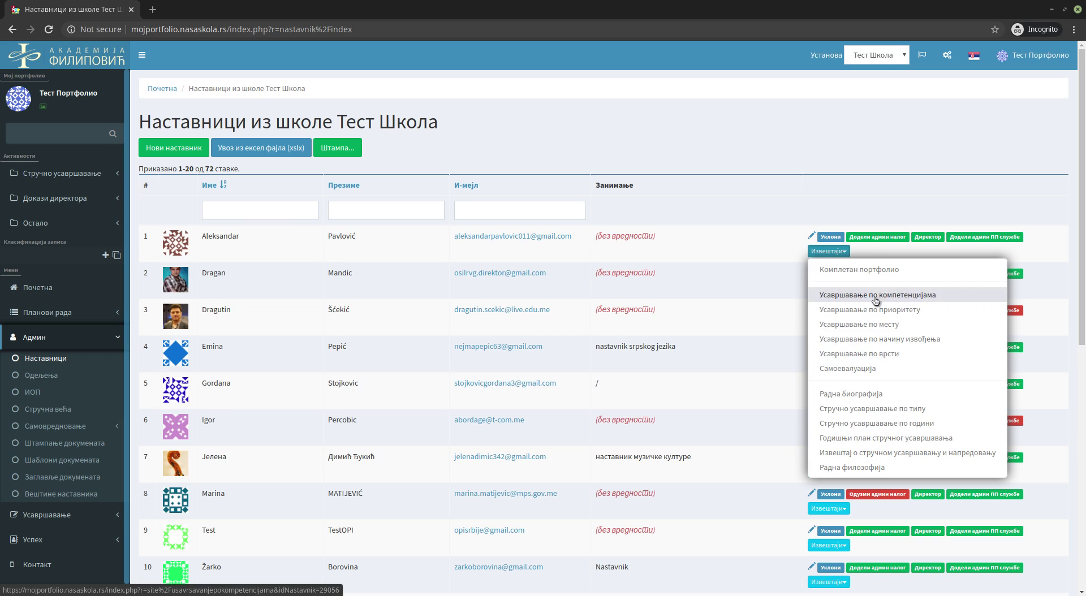
pyautogui.click(714, 355)
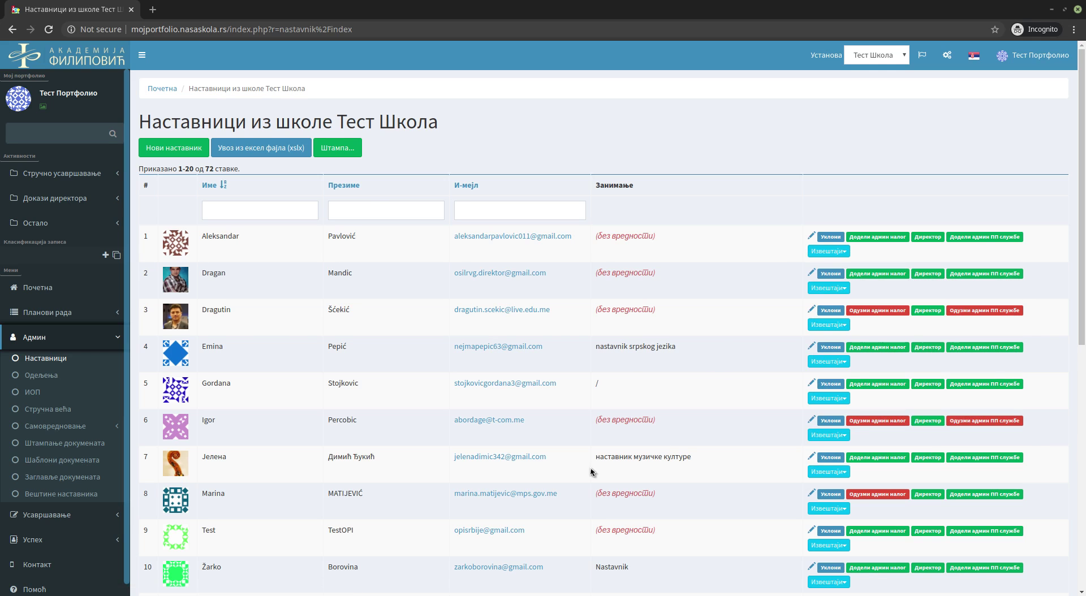
pyautogui.scroll(-4, 645, 289)
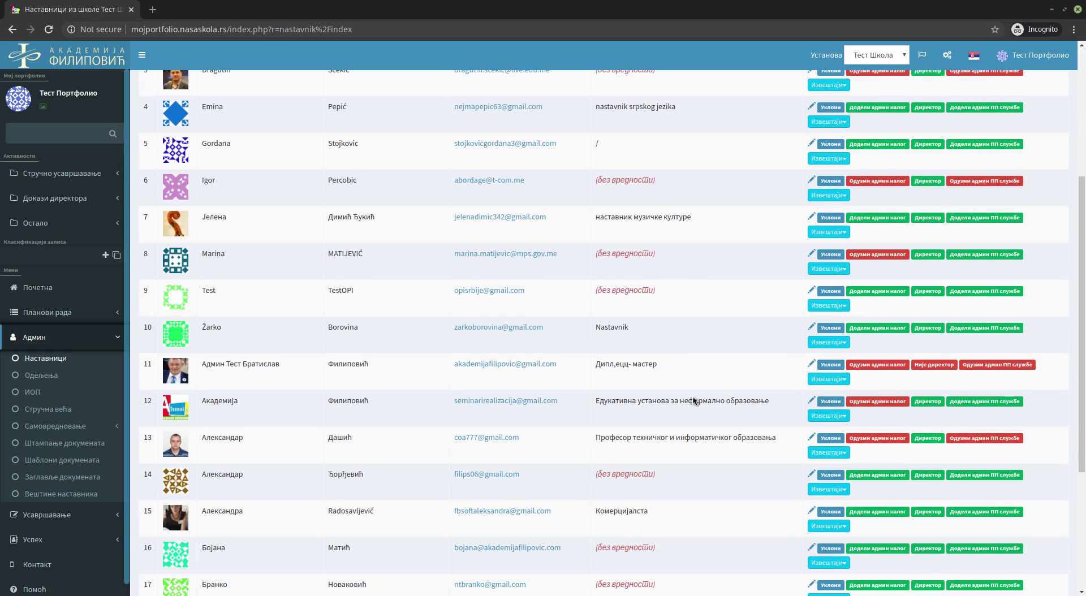
pyautogui.click(831, 379)
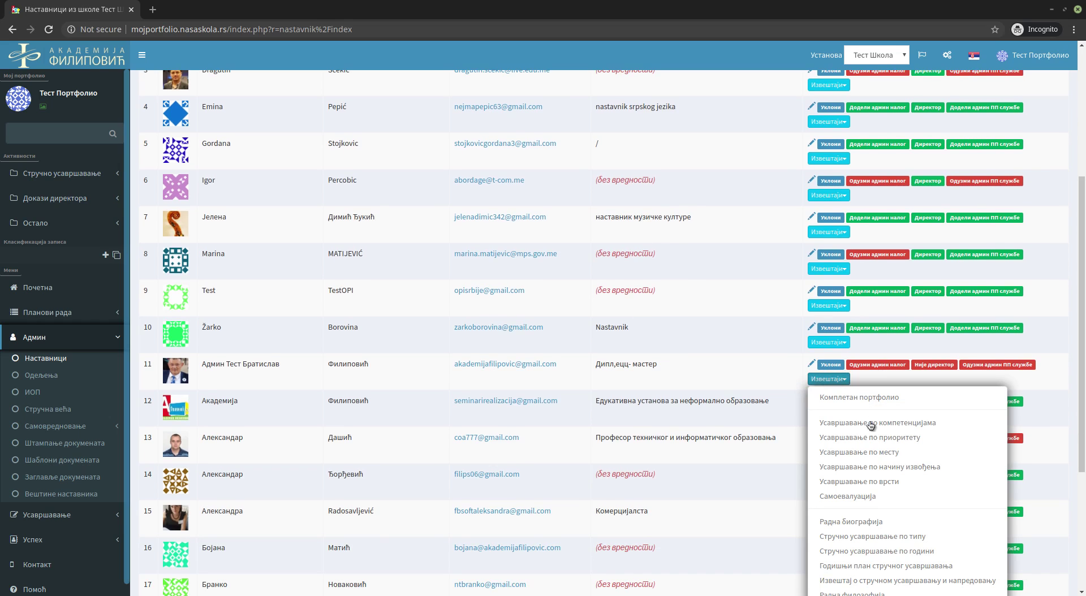
pyautogui.click(883, 398)
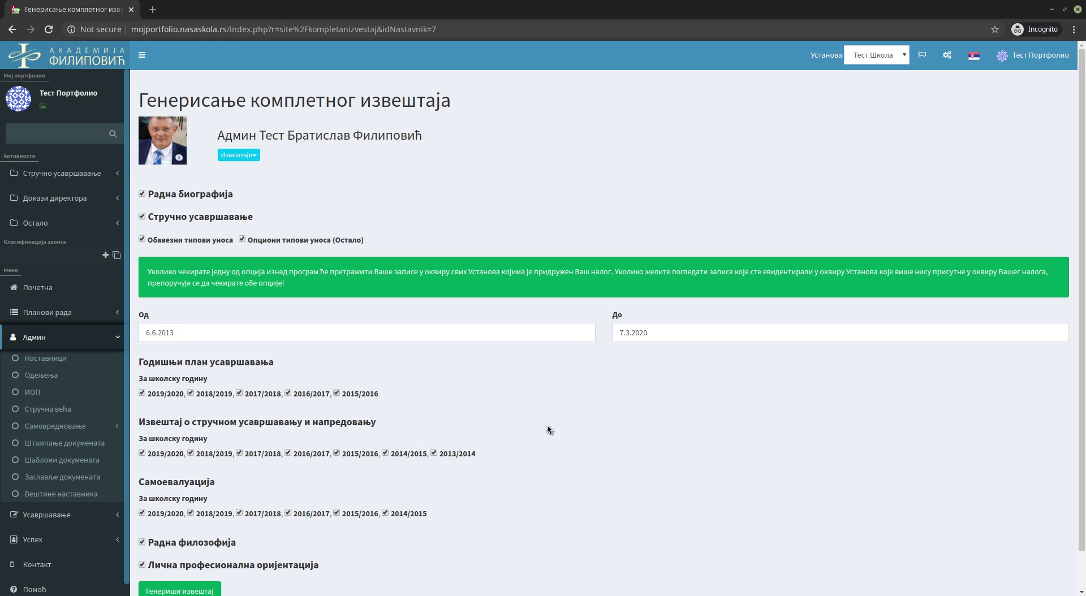
pyautogui.scroll(-1, 609, 335)
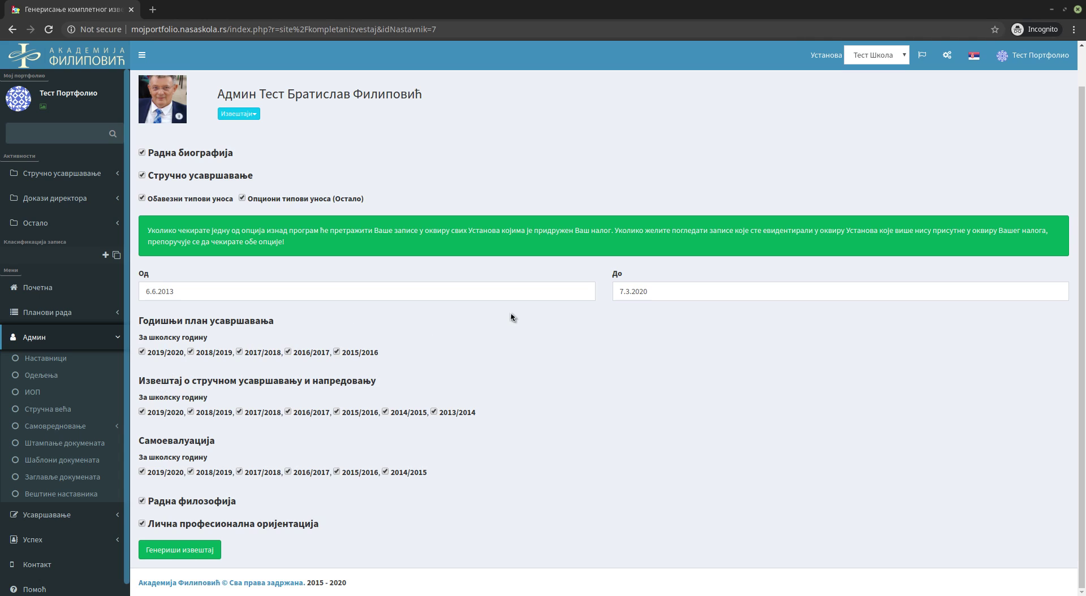
pyautogui.click(189, 559)
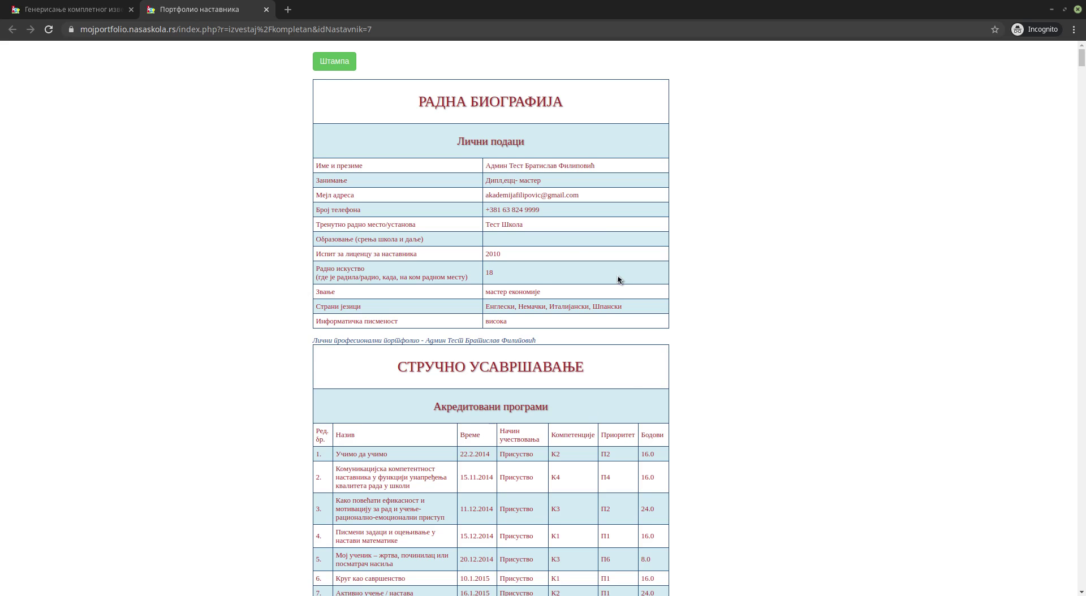
# Examine the generated portfolio report, from the accredited training programmes to the yearly professional development reports
pyautogui.scroll(-5, 618, 279)
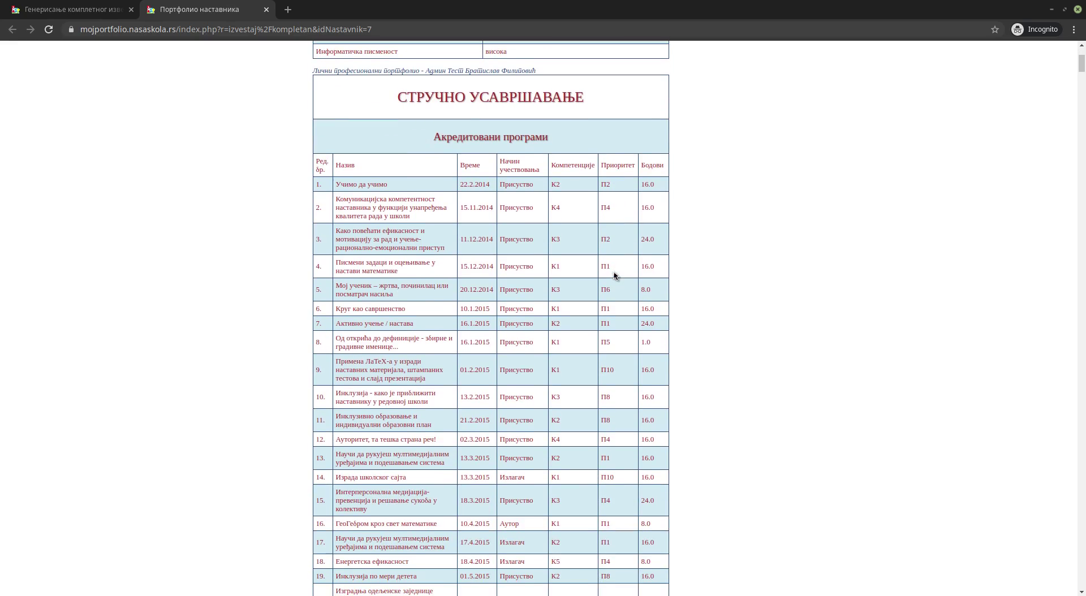
pyautogui.scroll(-13, 615, 275)
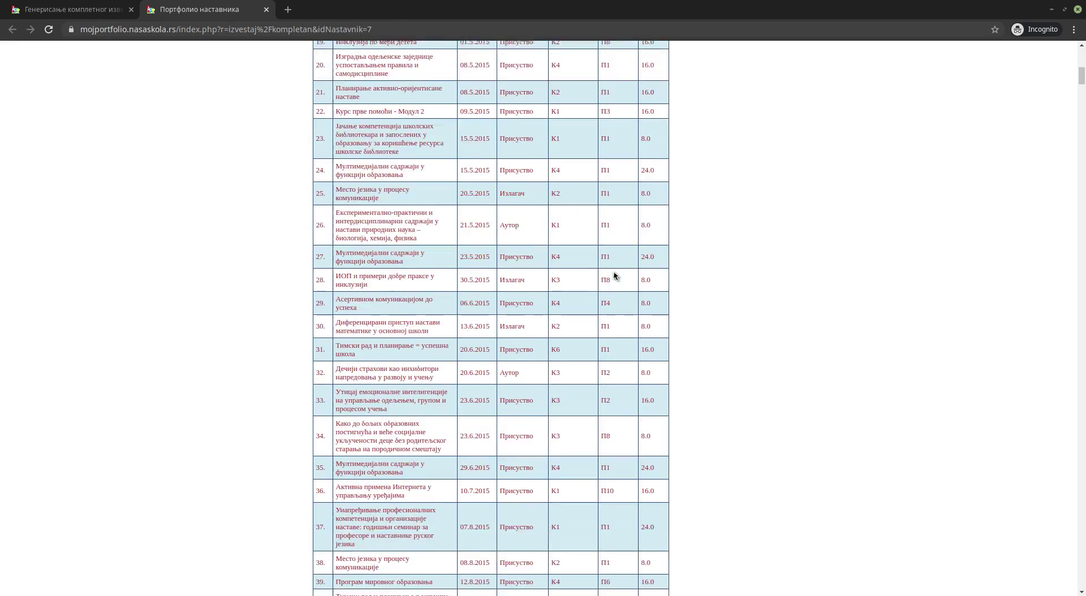
pyautogui.scroll(-10, 616, 277)
pyautogui.moveTo(1082, 93); pyautogui.dragTo(1067, 252)
pyautogui.scroll(-2, 941, 199)
pyautogui.scroll(-20, 863, 234)
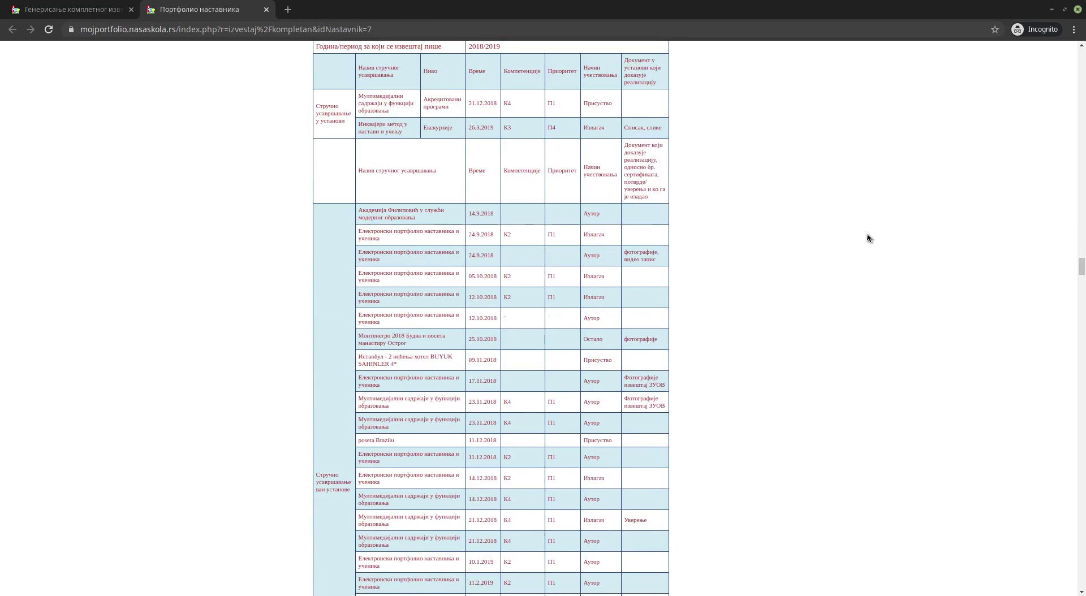
pyautogui.scroll(-3, 864, 236)
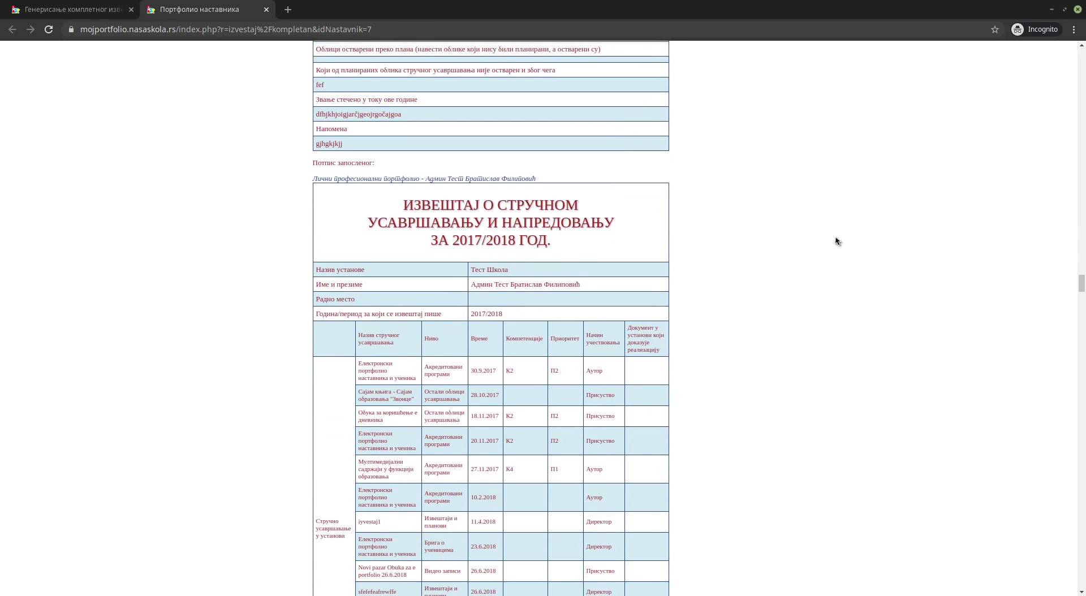
# Close the generated report and return to the top of the school's teacher list
pyautogui.click(265, 9)
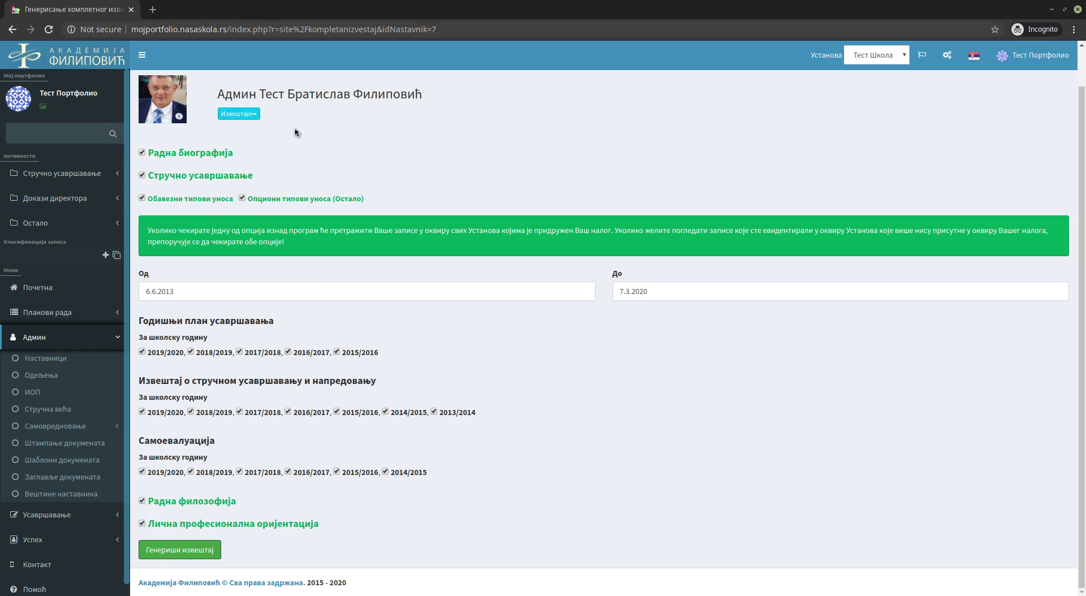
pyautogui.click(12, 29)
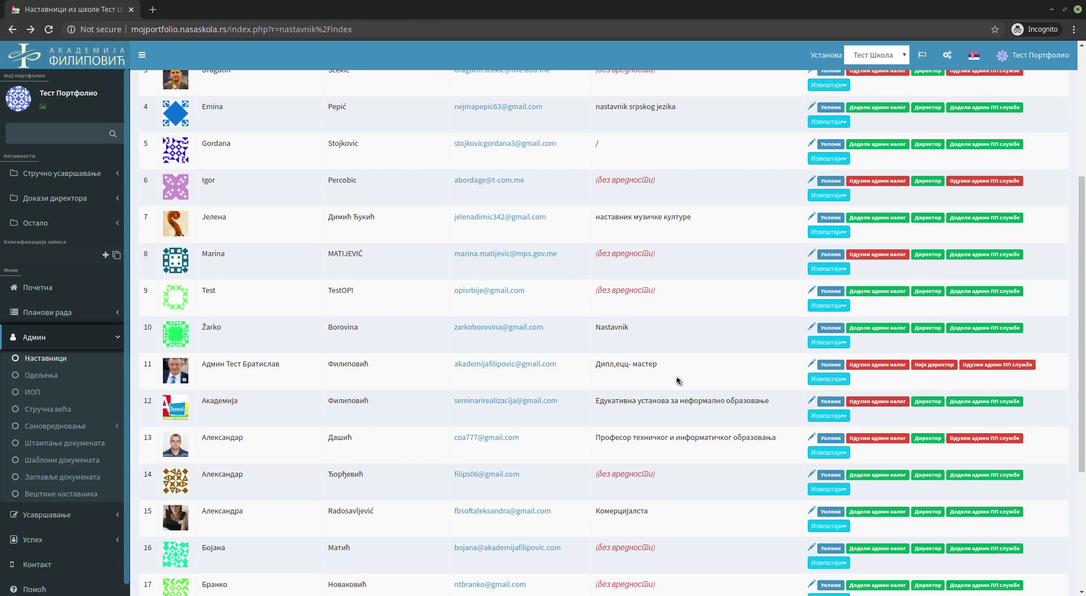
pyautogui.click(827, 380)
pyautogui.click(798, 383)
pyautogui.scroll(3, 1083, 278)
pyautogui.scroll(3, 1083, 279)
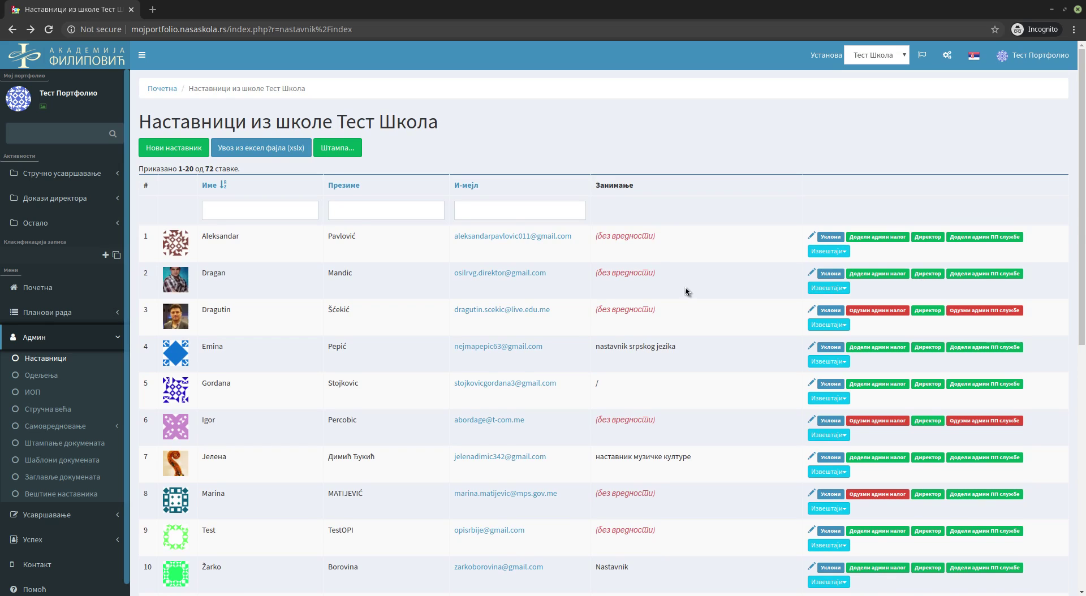
# Start a new teacher entry (Нови наставник), fill in the teacher's e-mail and check whether it is already registered
pyautogui.click(166, 149)
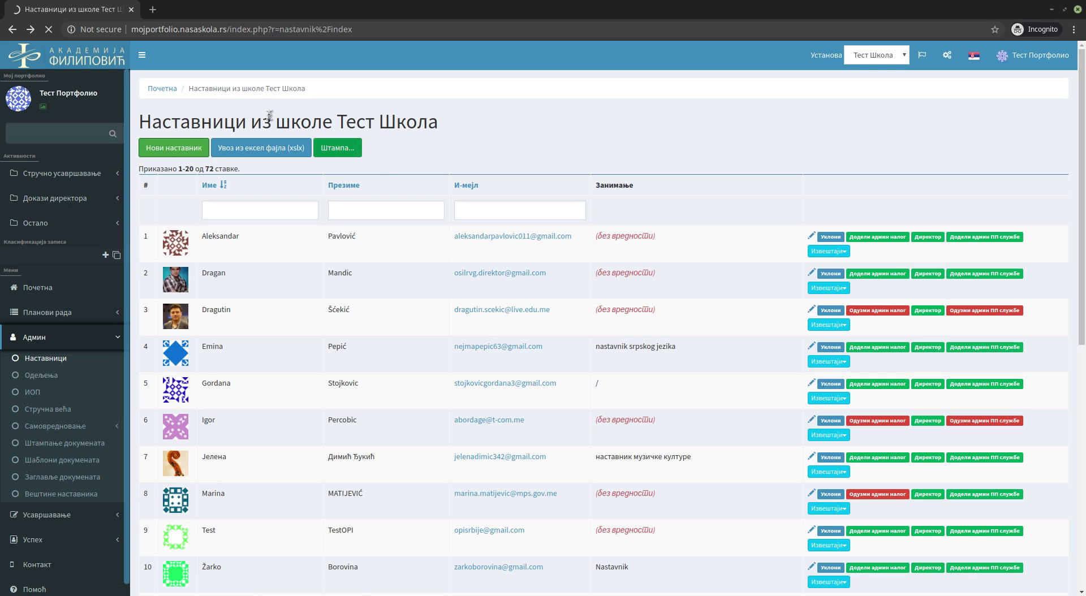
pyautogui.click(144, 154)
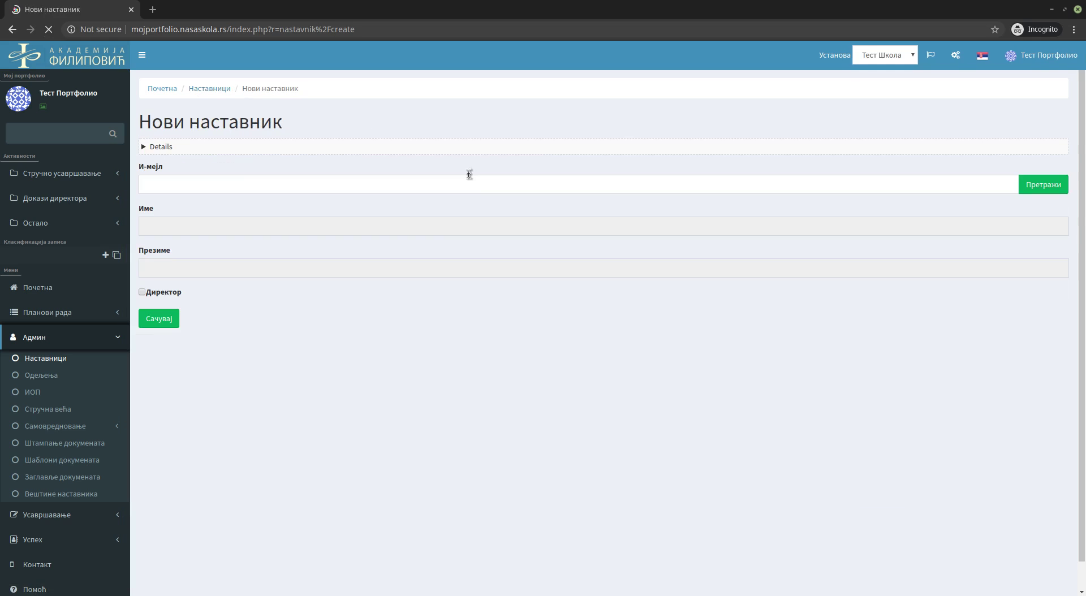
pyautogui.click(270, 182)
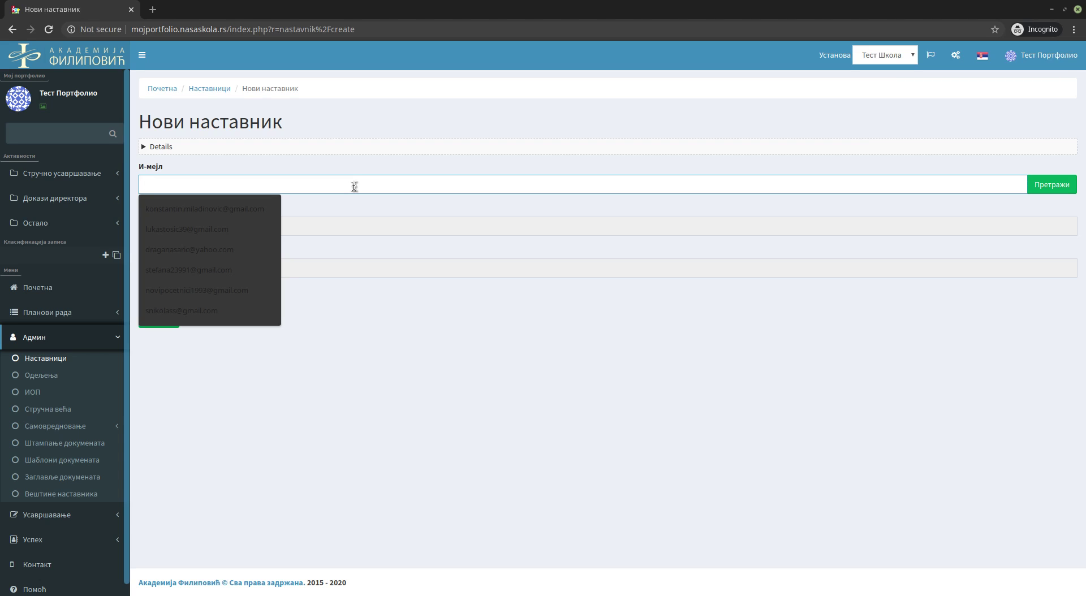
pyautogui.click(609, 390)
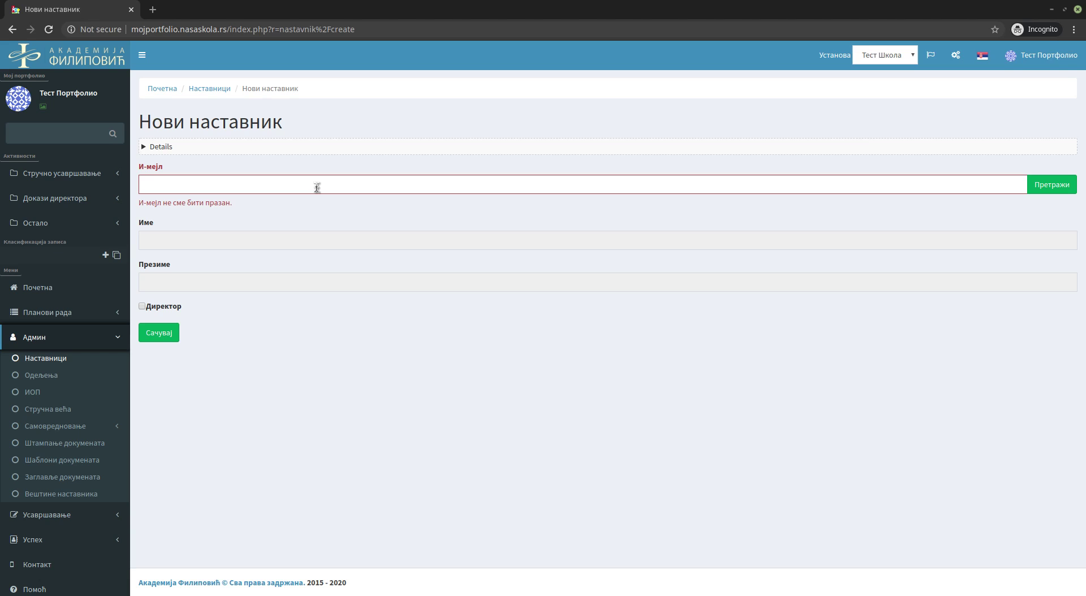
pyautogui.click(243, 180)
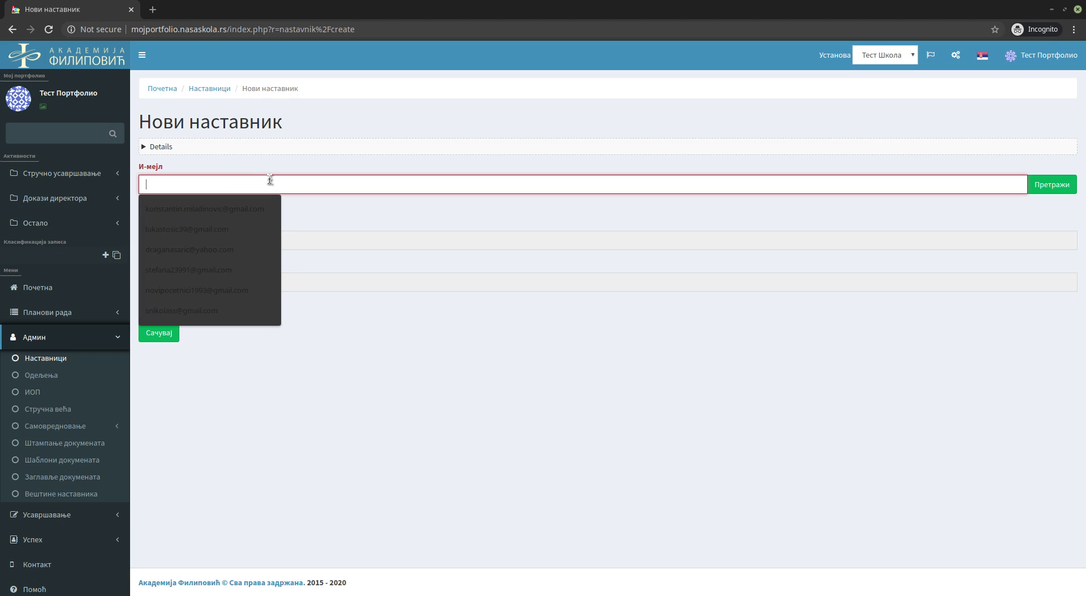
pyautogui.write('test@test')
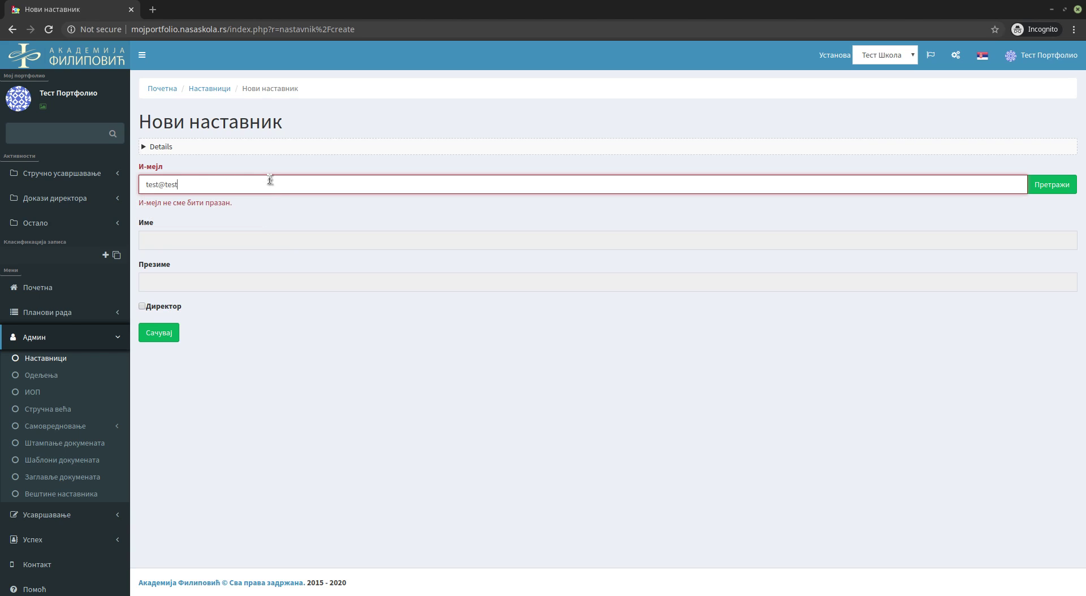
pyautogui.write('.com')
pyautogui.press('Return')
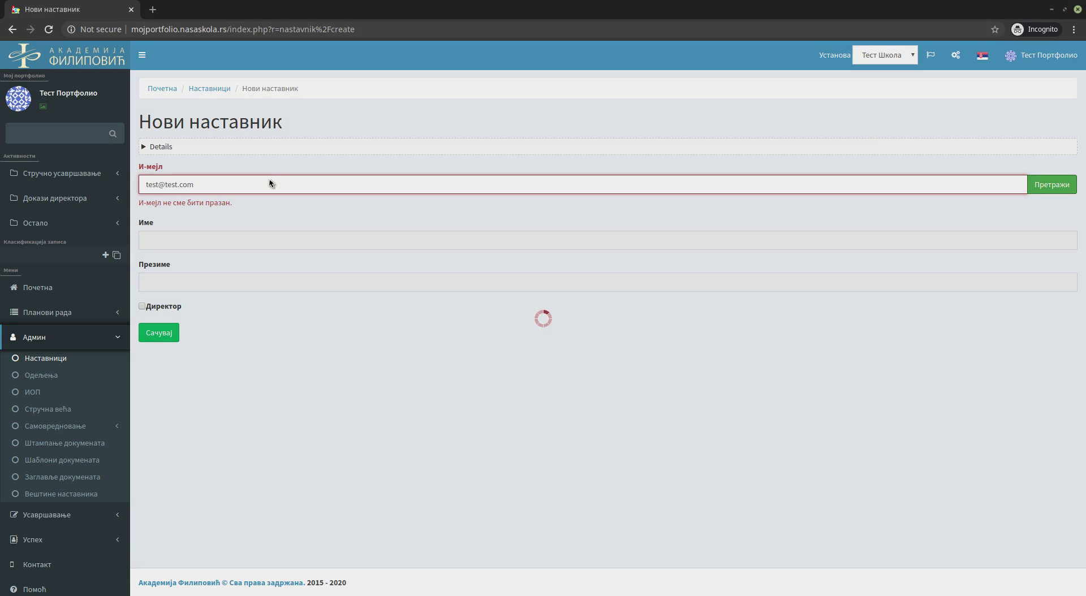
pyautogui.press('Return')
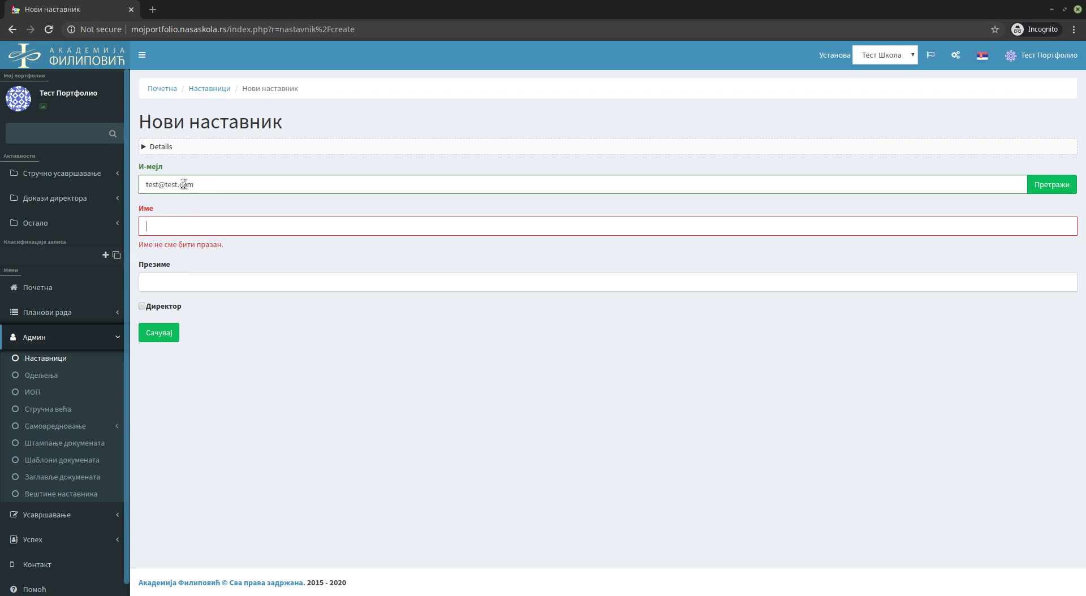
# Leave the new teacher form without saving and go back to the list of teachers
pyautogui.click(199, 91)
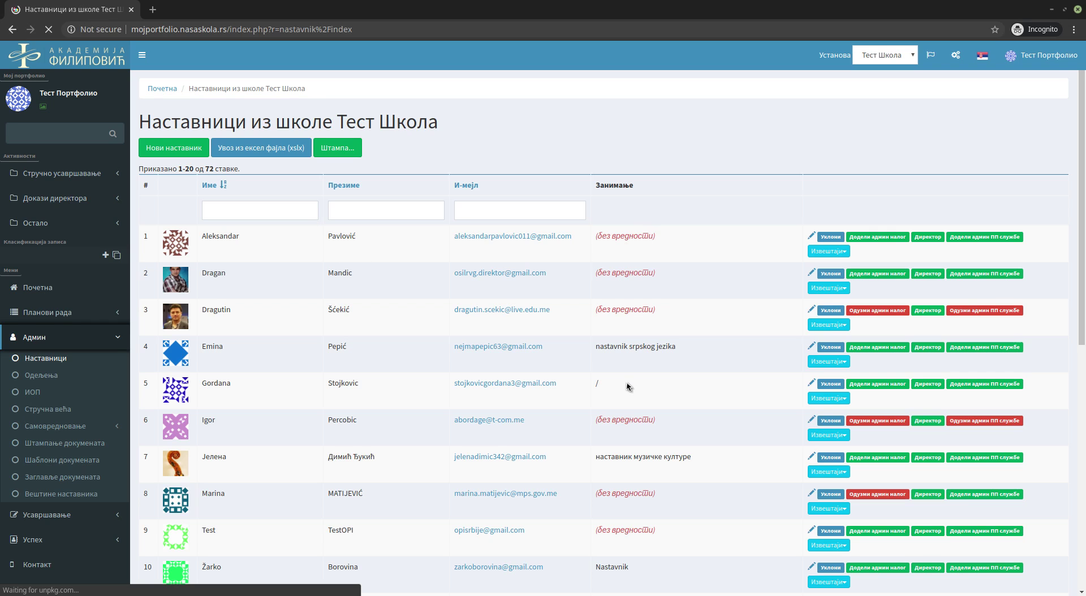
pyautogui.scroll(-5, 604, 355)
pyautogui.scroll(5, 605, 352)
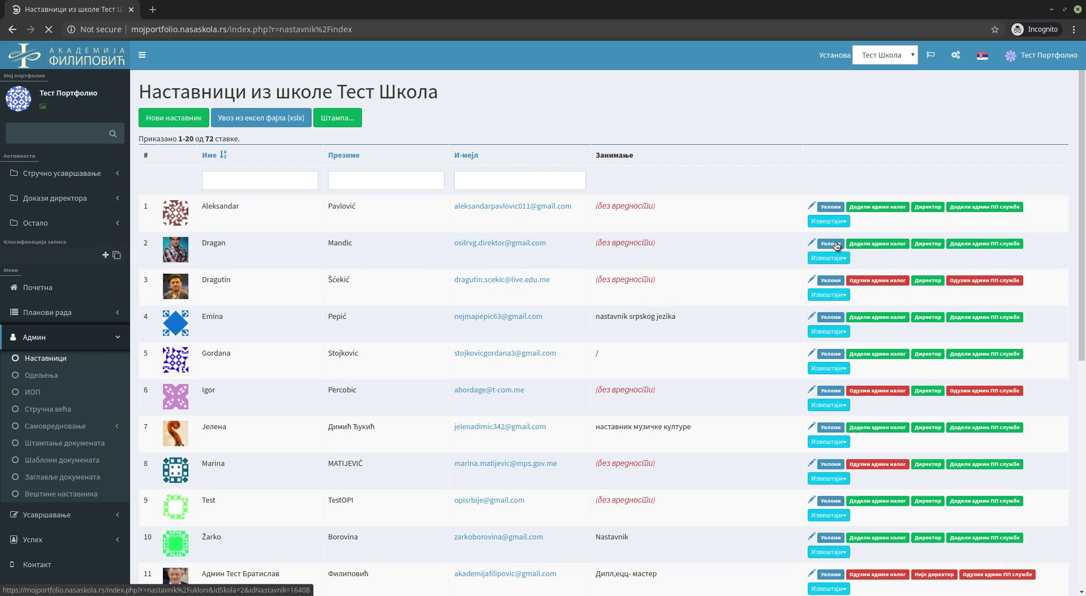
pyautogui.scroll(1, 792, 233)
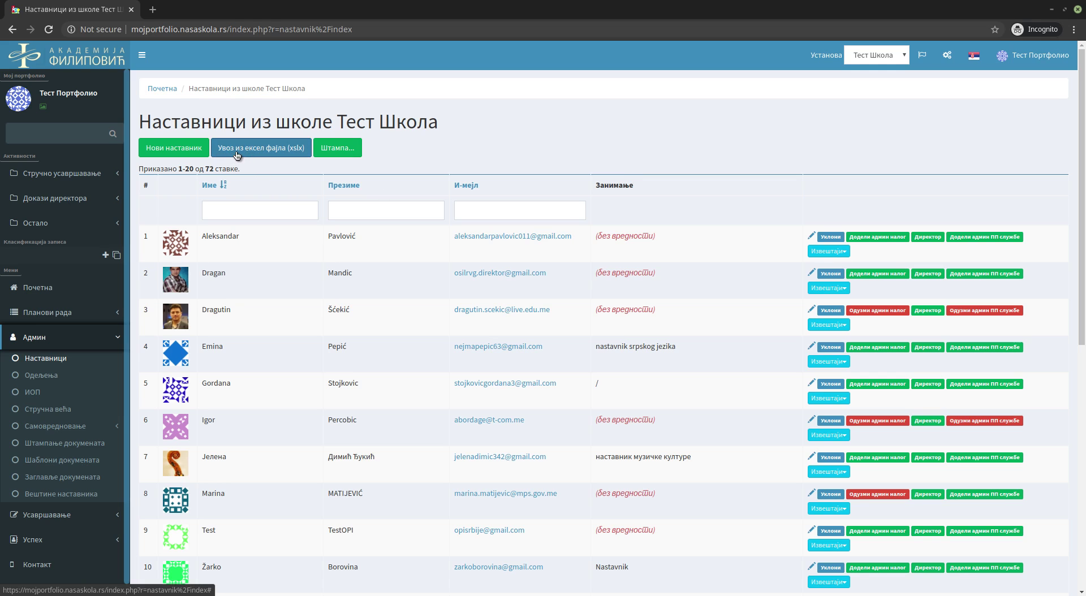
# Start the Excel import of teachers, cancel the file selection, and open the printable list of the school's teachers
pyautogui.click(278, 150)
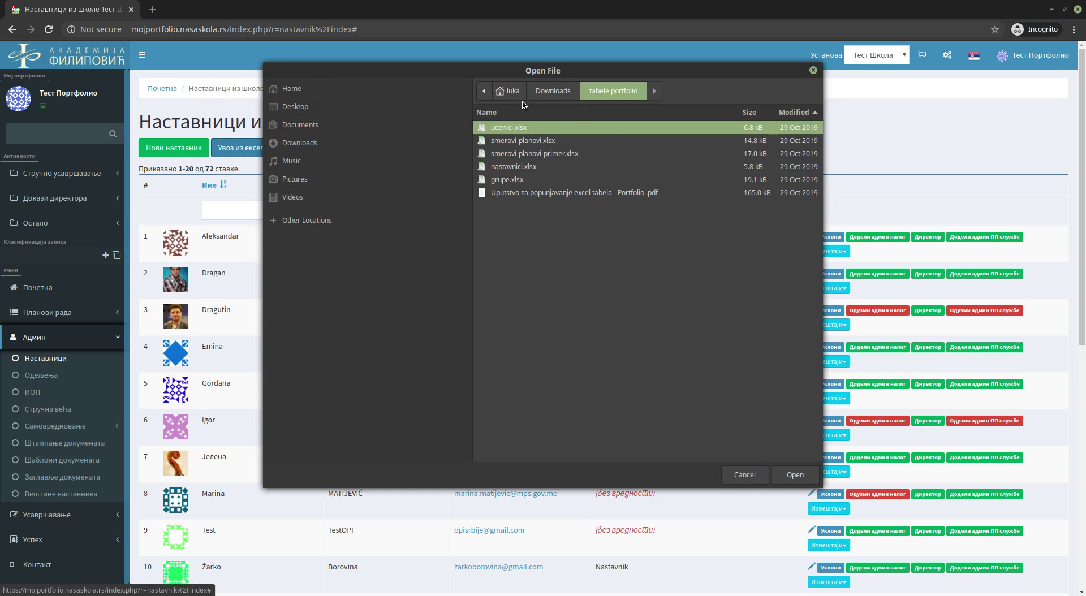
pyautogui.click(735, 474)
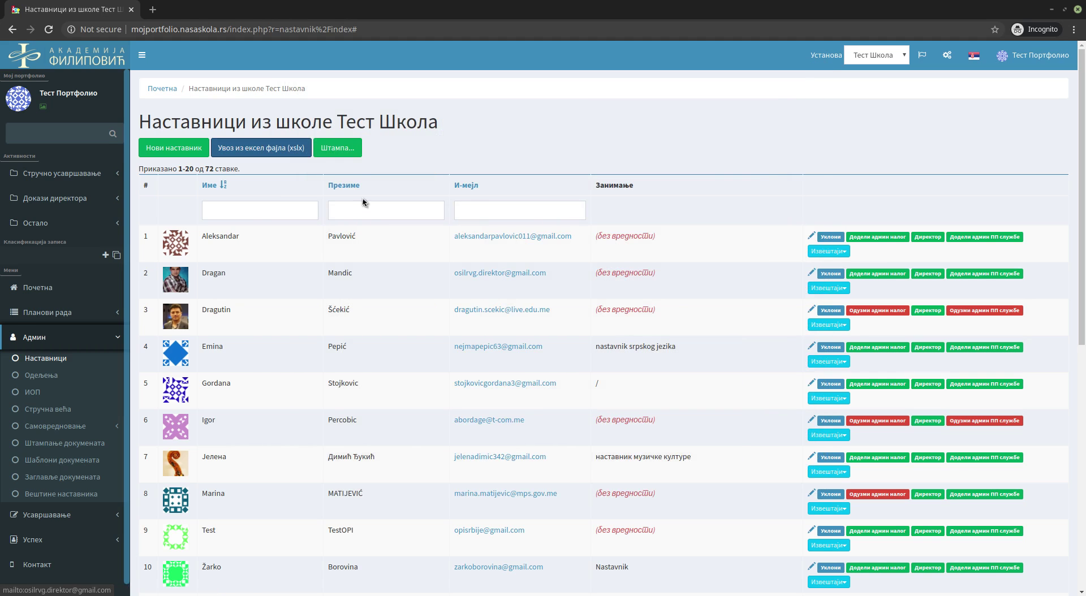
pyautogui.click(338, 148)
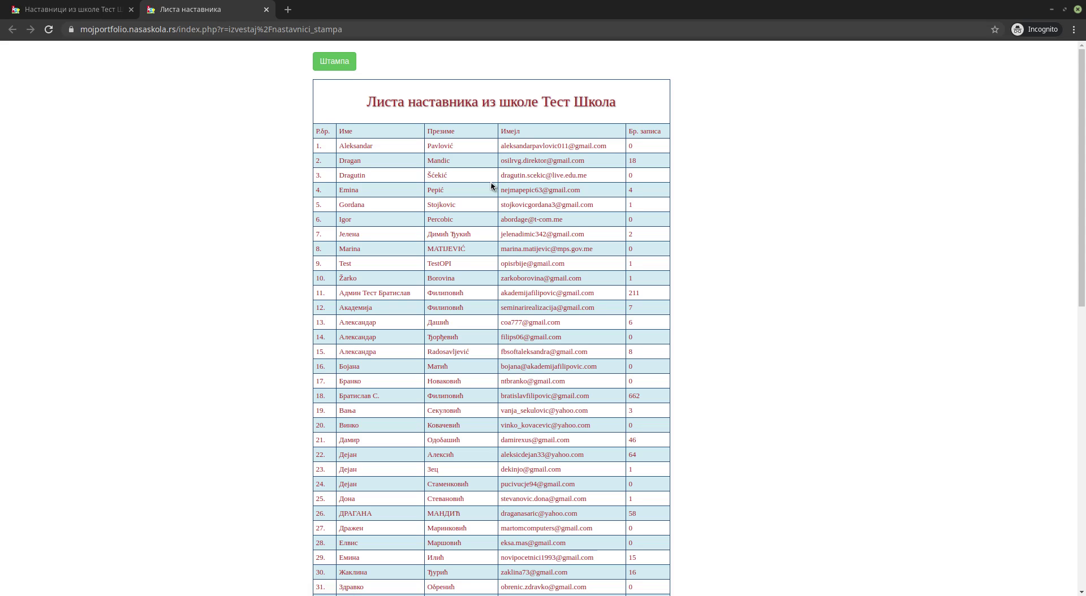